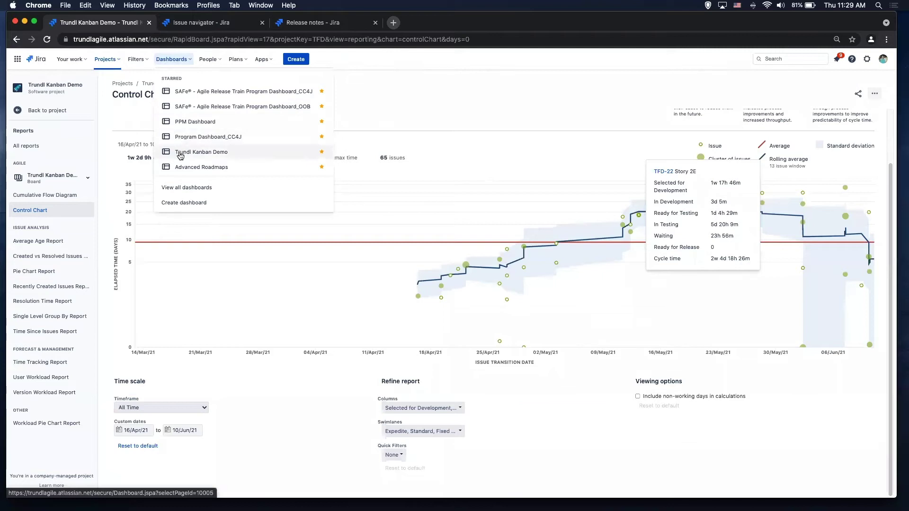
Open the starred Trundl Kanban Demo dashboard in a new browser tab and switch to it.
super+click(180, 155)
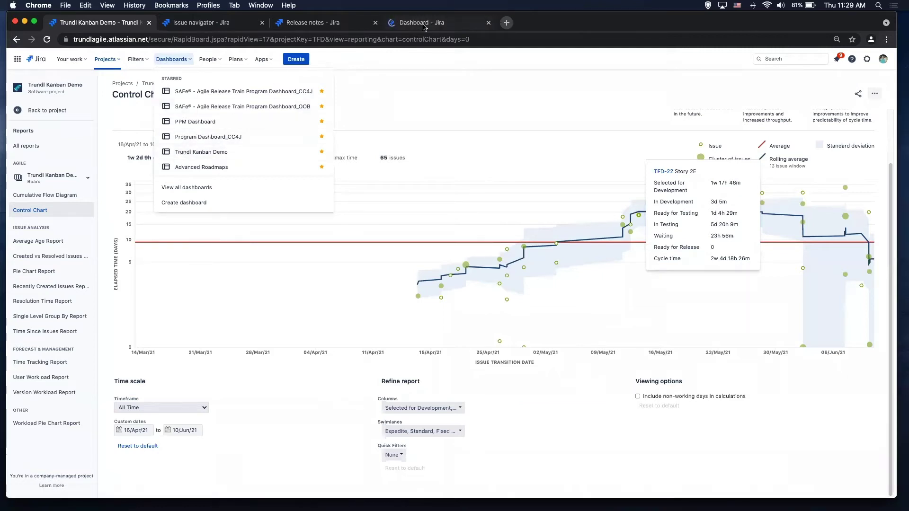
click(425, 27)
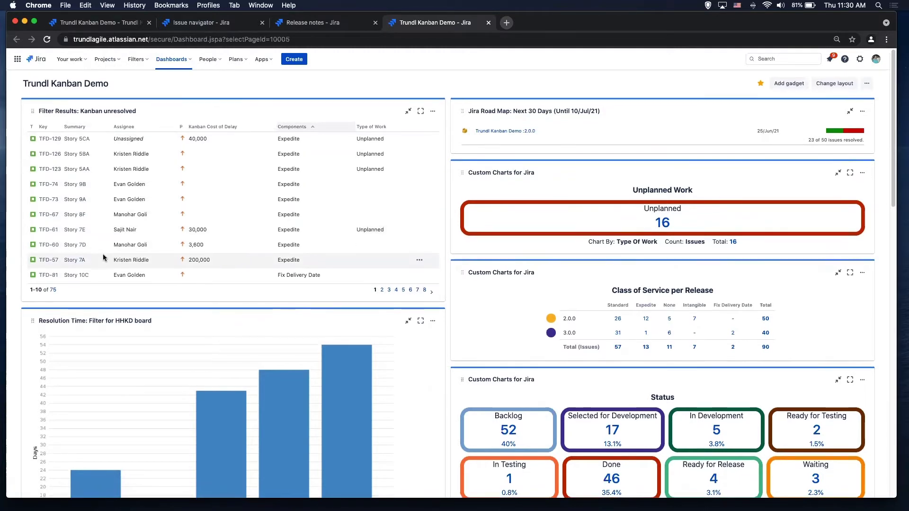
Look through the dashboard's gadgets, including the resolution time, average age, assignee, status and class of service charts.
scroll(104, 257, down, 5)
scroll(104, 257, up, 2)
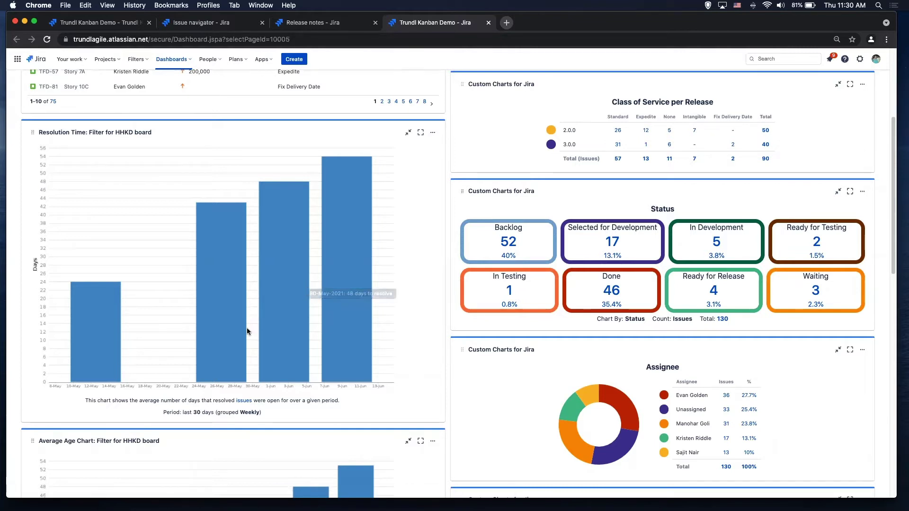
scroll(244, 336, down, 5)
scroll(242, 345, down, 1)
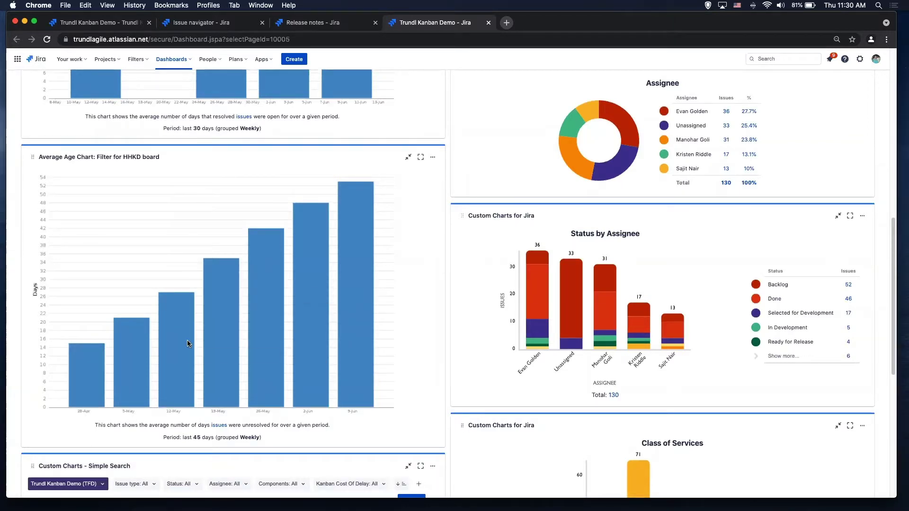
scroll(213, 332, down, 5)
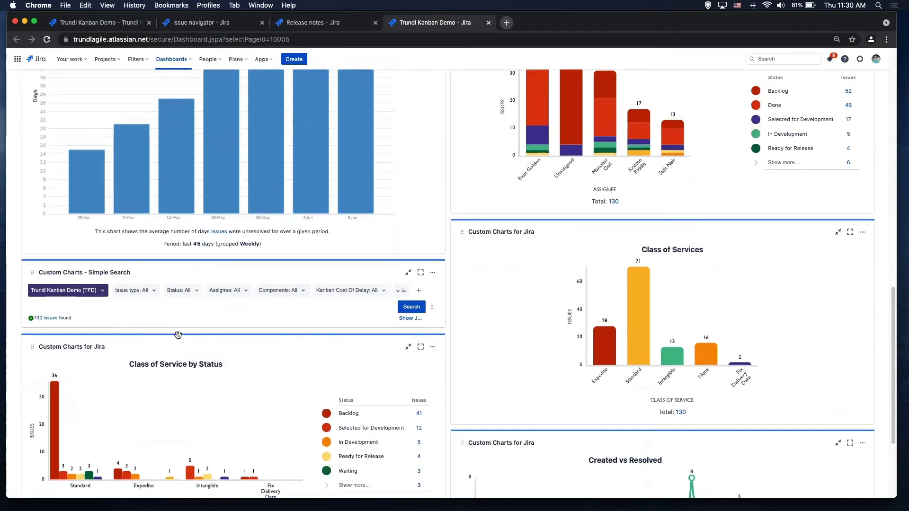
scroll(383, 326, up, 14)
scroll(383, 326, up, 3)
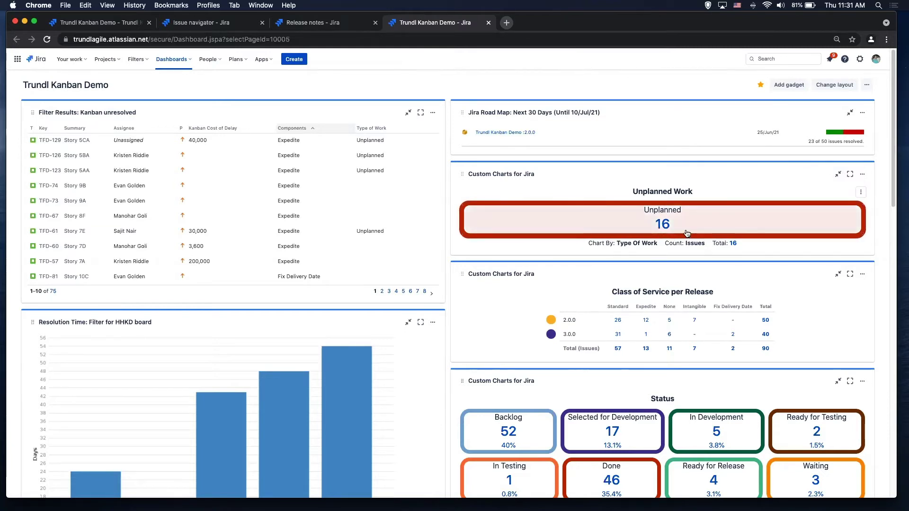
Open the Unplanned Work chart's configuration and examine its available Source and Chart By options.
click(862, 175)
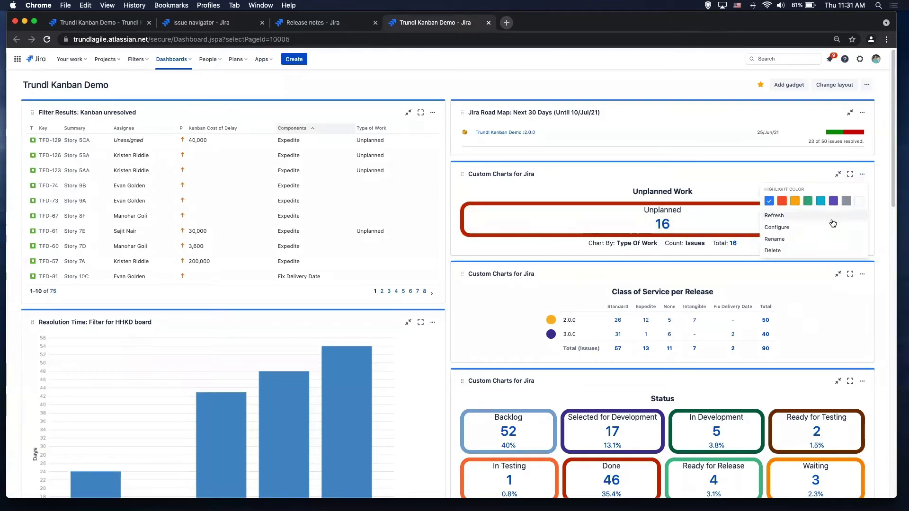
click(778, 228)
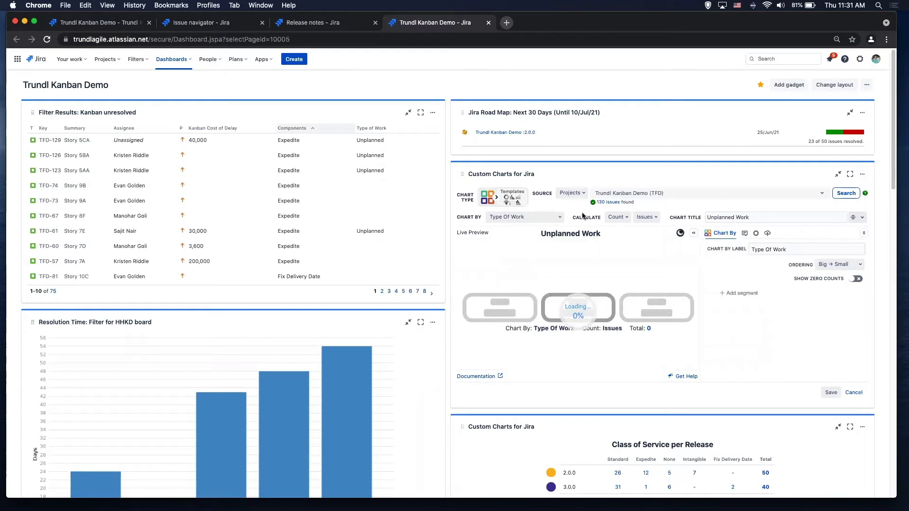
click(577, 194)
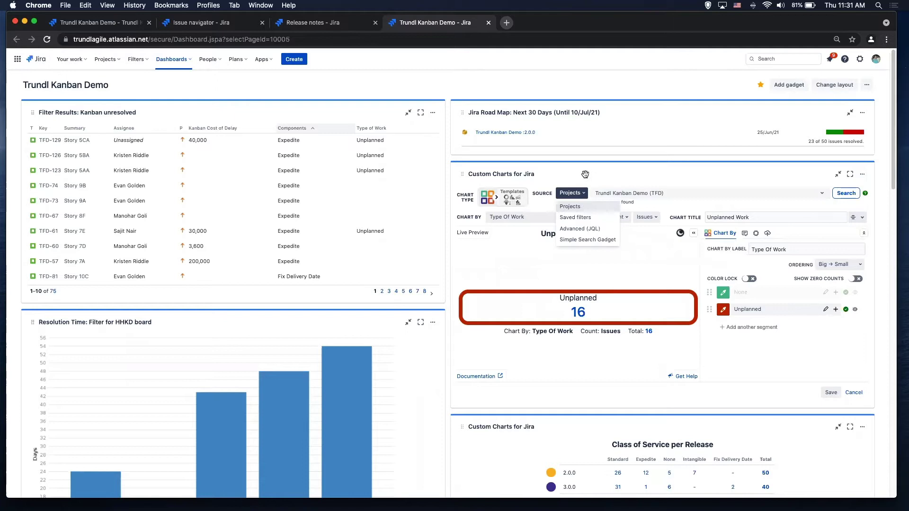
click(541, 210)
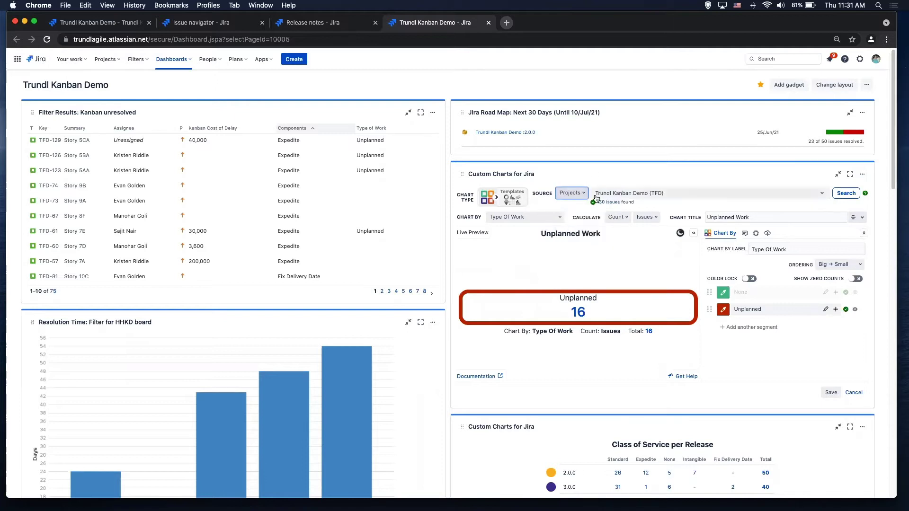
click(546, 218)
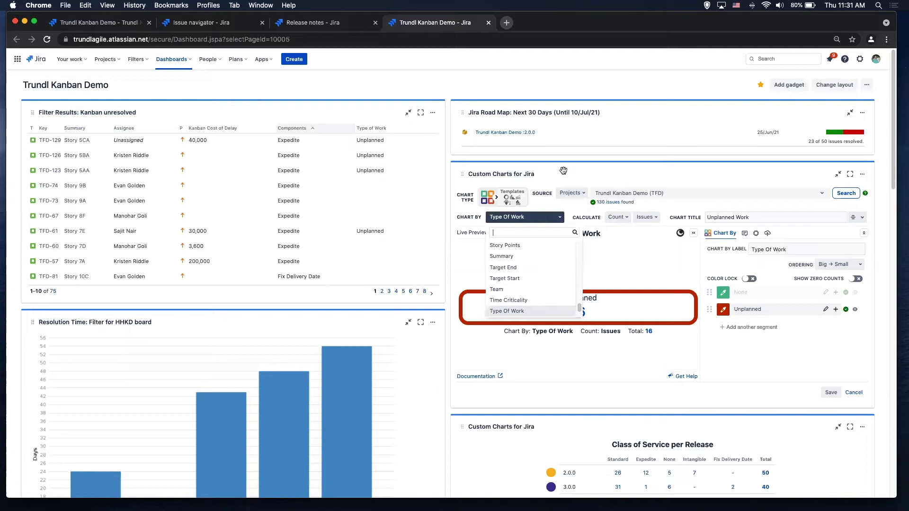
click(459, 250)
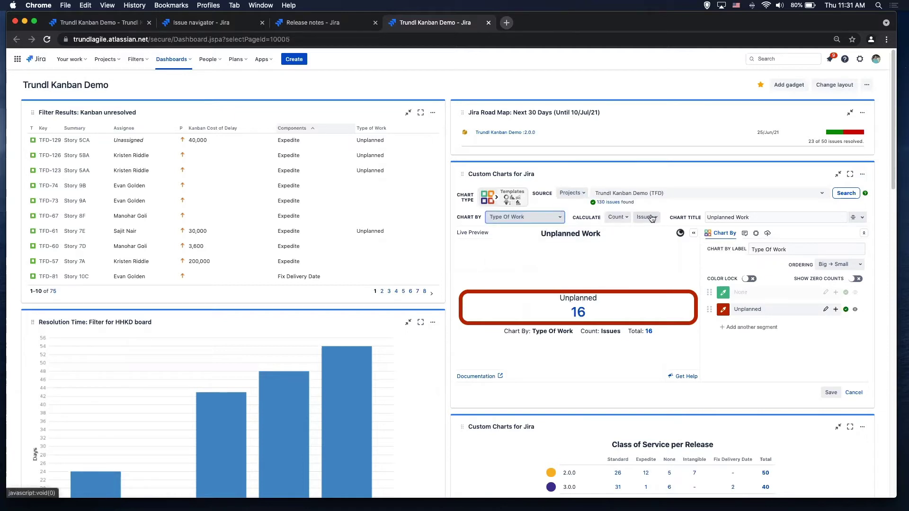
Examine the calculation methods and the fields that can be calculated for the Unplanned Work chart.
click(620, 218)
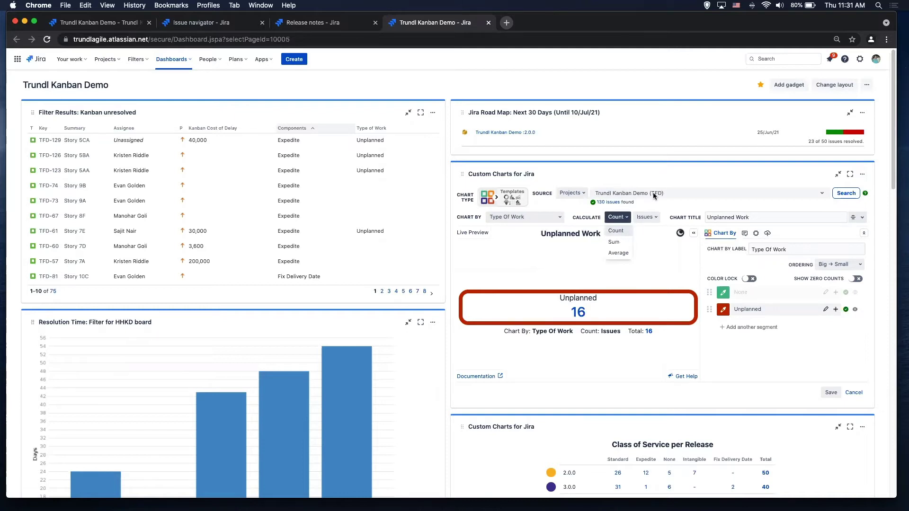
click(646, 218)
scroll(652, 303, down, 5)
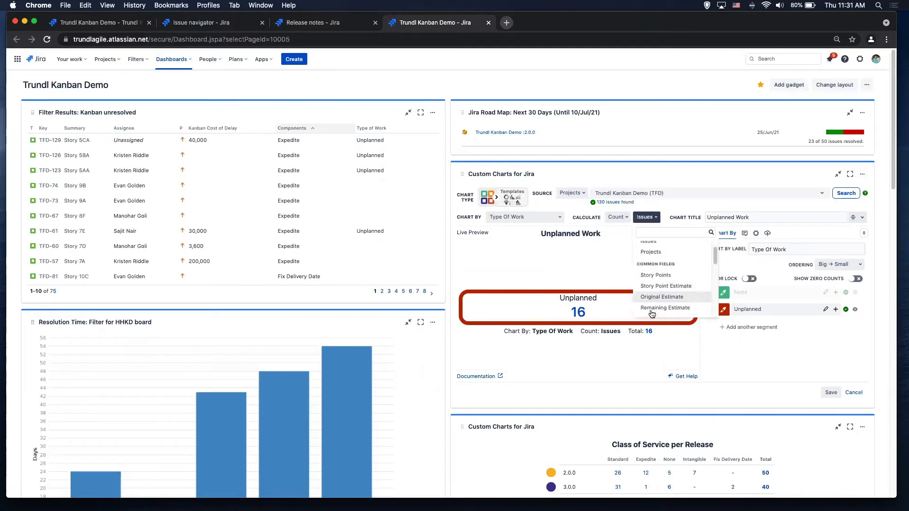
scroll(655, 303, up, 5)
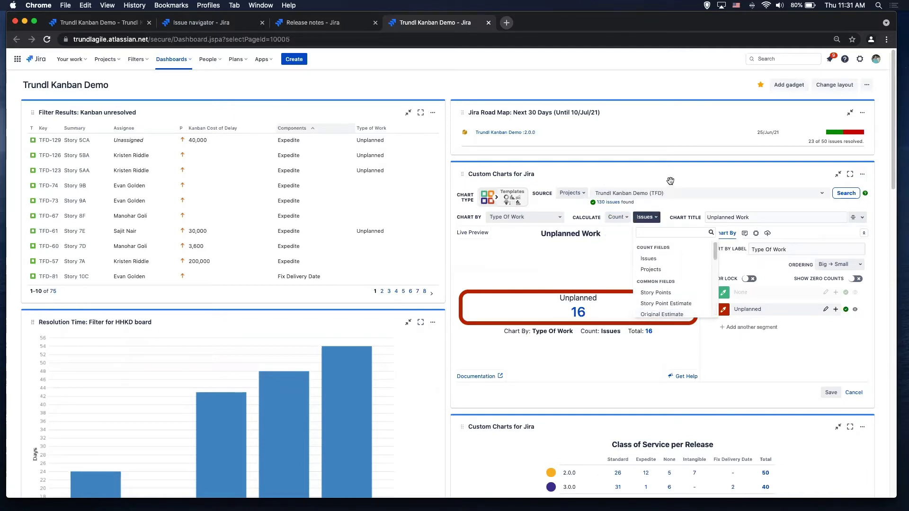
key(Escape)
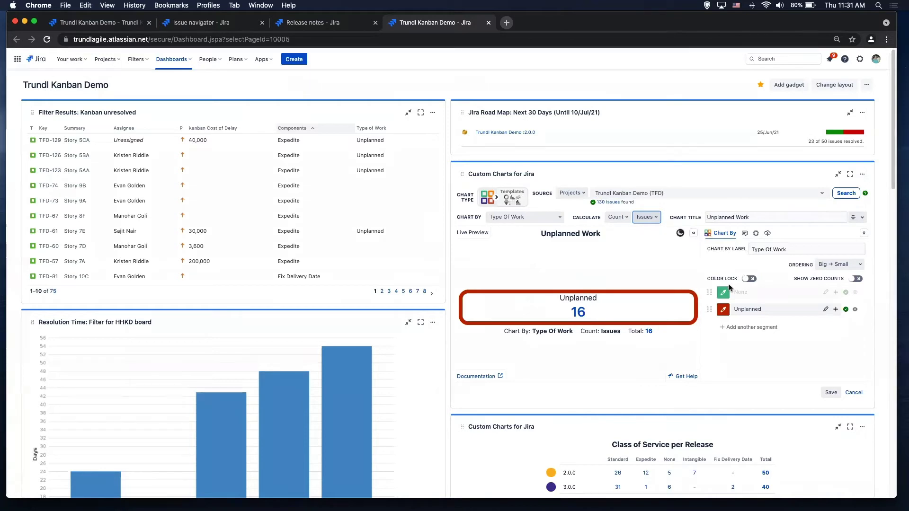
Show and hide the None segment in the Unplanned Work preview and check its colour choices.
click(854, 294)
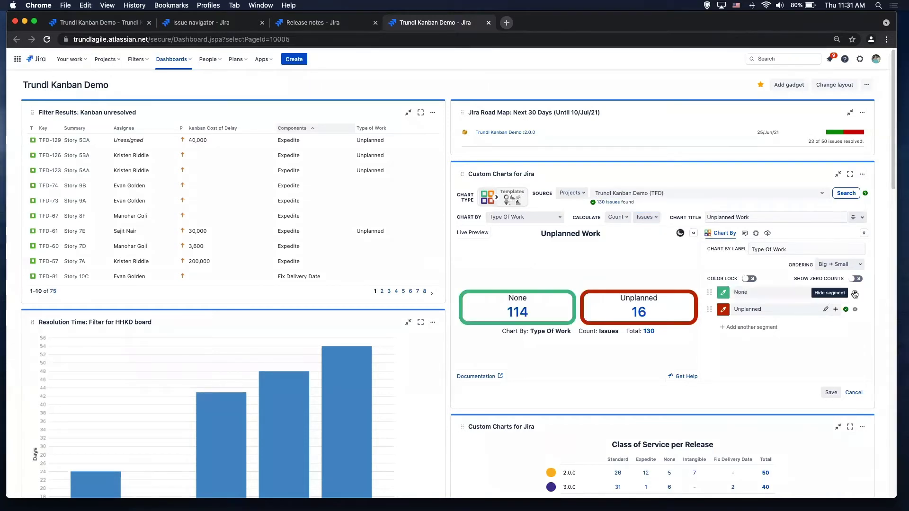
click(854, 294)
click(855, 294)
click(854, 294)
click(723, 293)
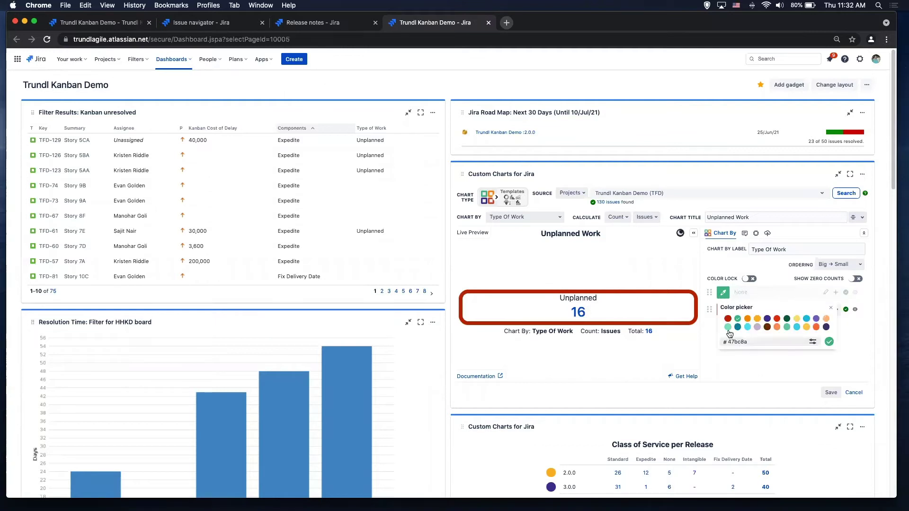
click(708, 275)
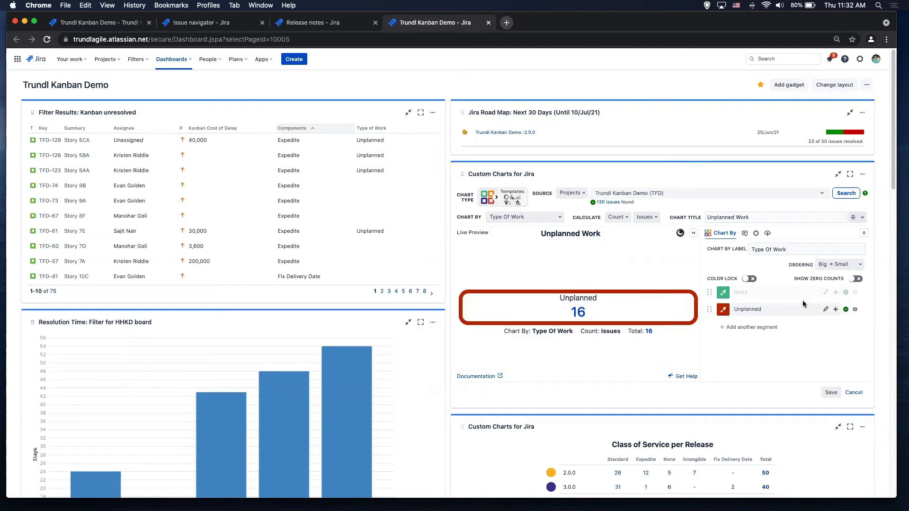
Turn the preview's dark mode on and off, inspect the ordering options, and close the configuration without saving.
click(680, 234)
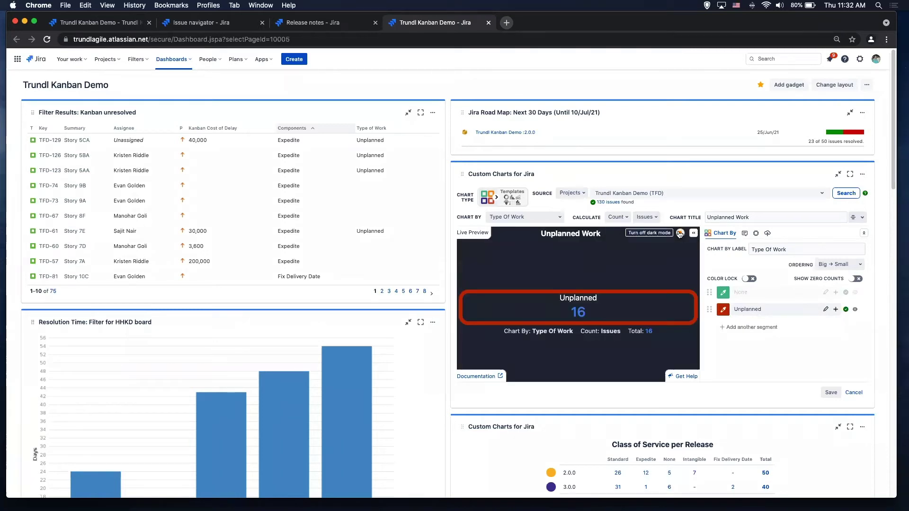
click(681, 233)
click(837, 264)
click(833, 265)
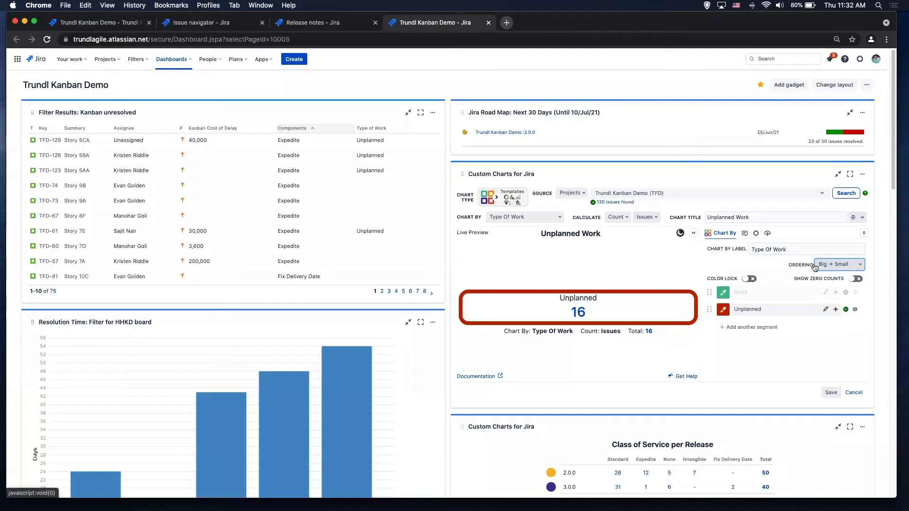
click(756, 233)
click(848, 394)
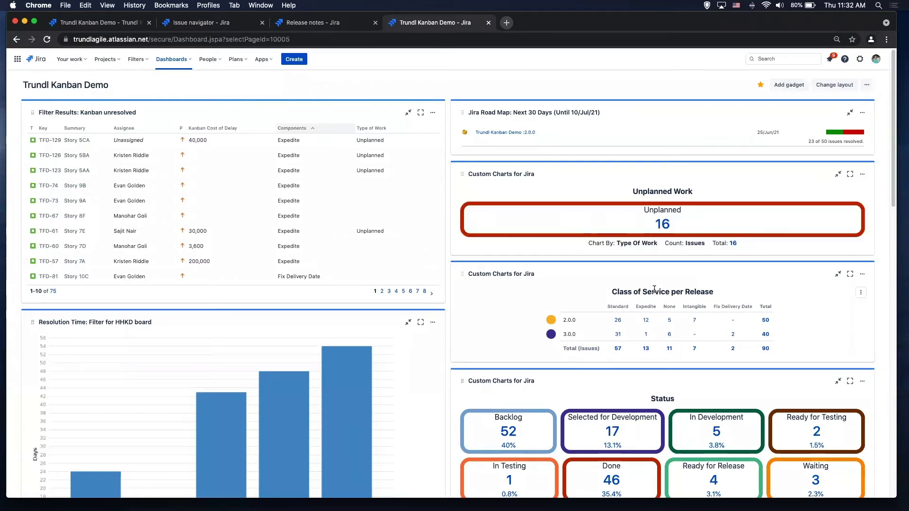
Review the Class of Service per Release, Status and Assignee charts, including the segments of the Assignee pie.
scroll(668, 246, down, 1)
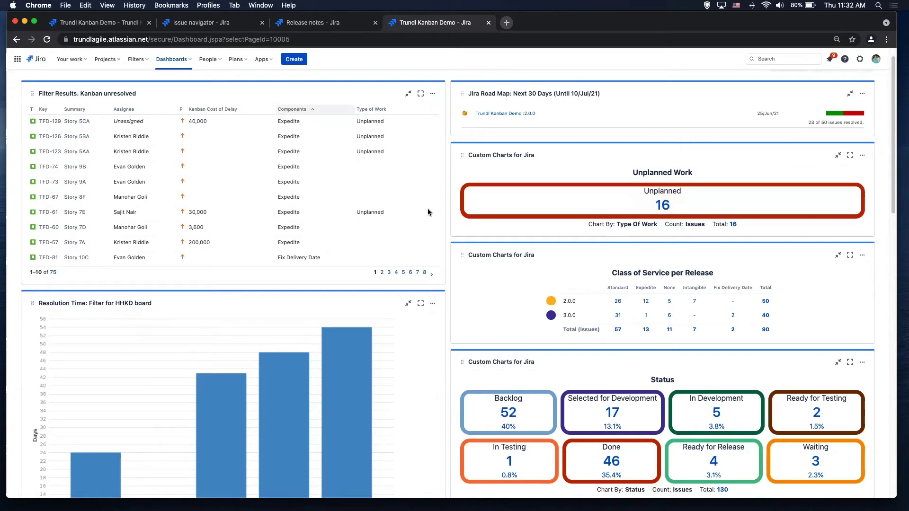
scroll(415, 291, down, 1)
scroll(416, 287, down, 4)
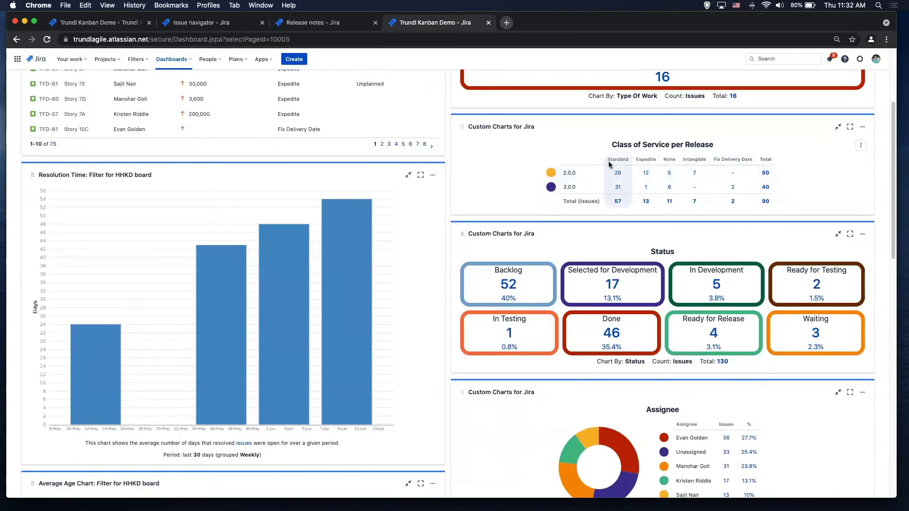
scroll(618, 207, down, 5)
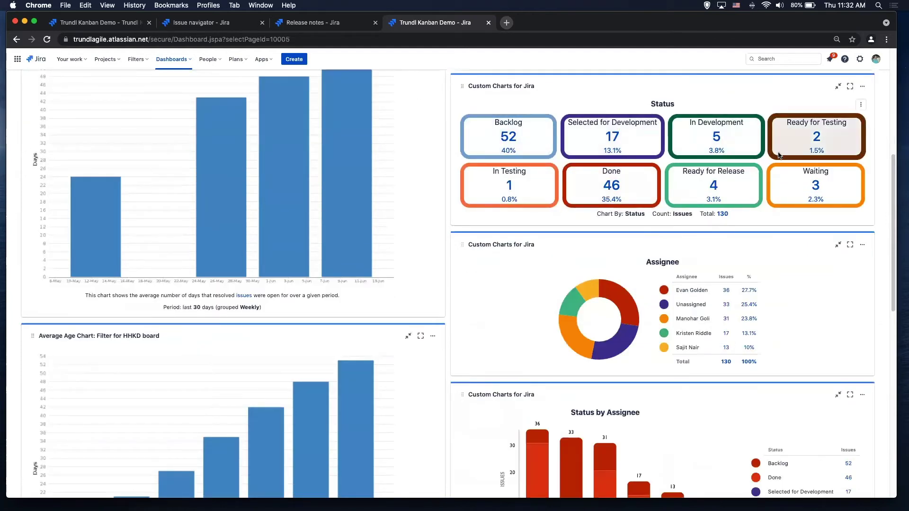
scroll(521, 275, down, 3)
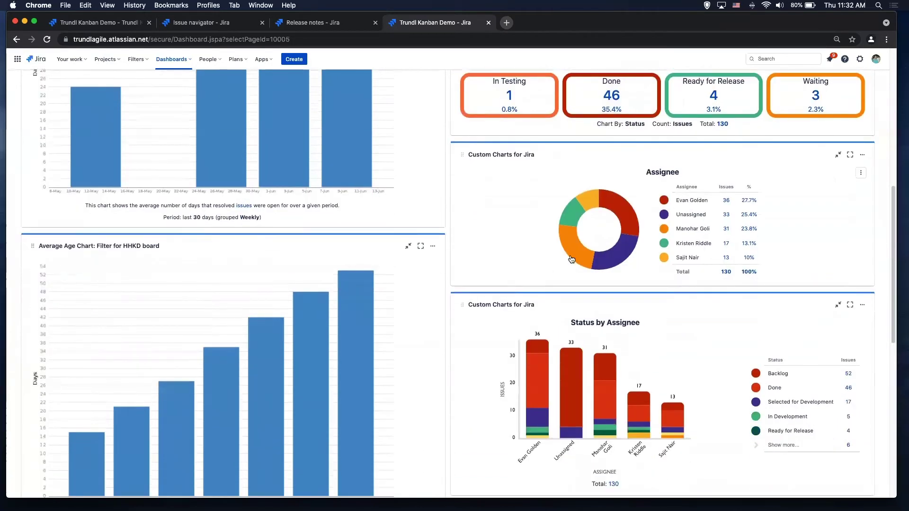
mouse_move(613, 248)
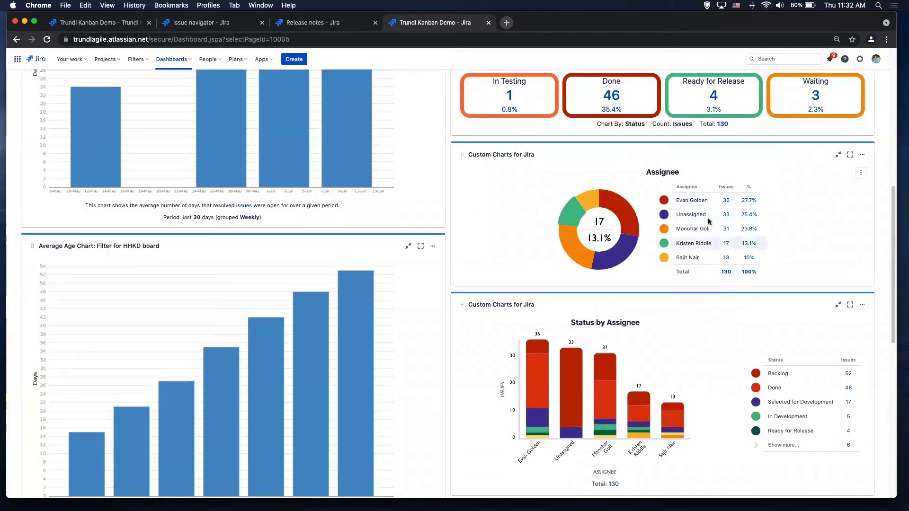
Configure the Assignee chart by previewing it as a bar, line and table chart, and save it as a pie chart.
click(862, 155)
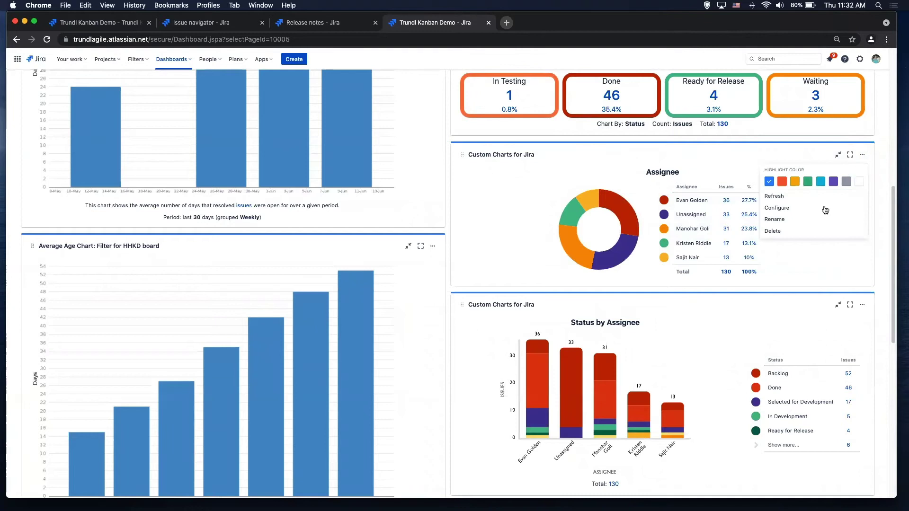
click(795, 207)
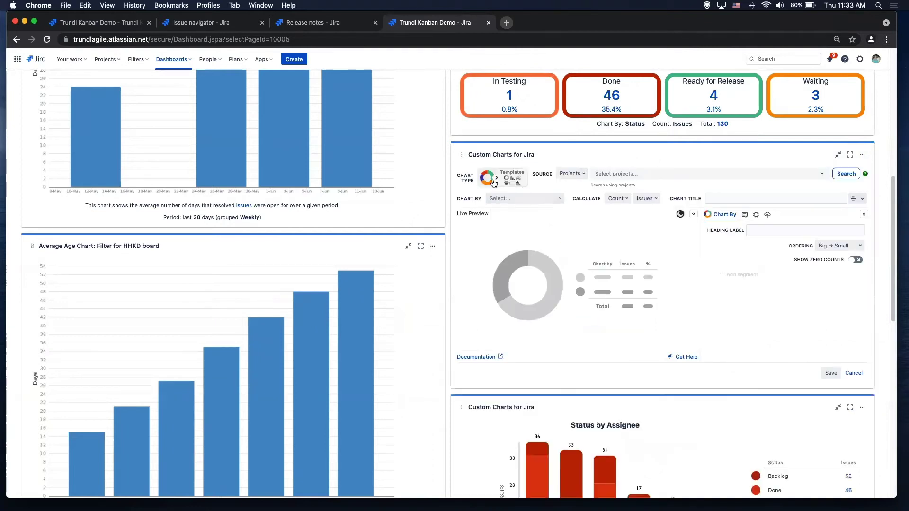
click(497, 181)
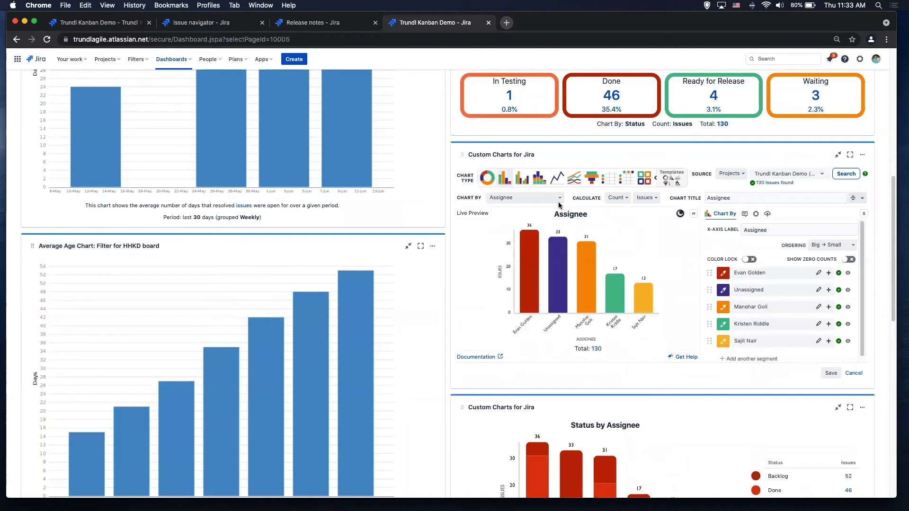
click(555, 184)
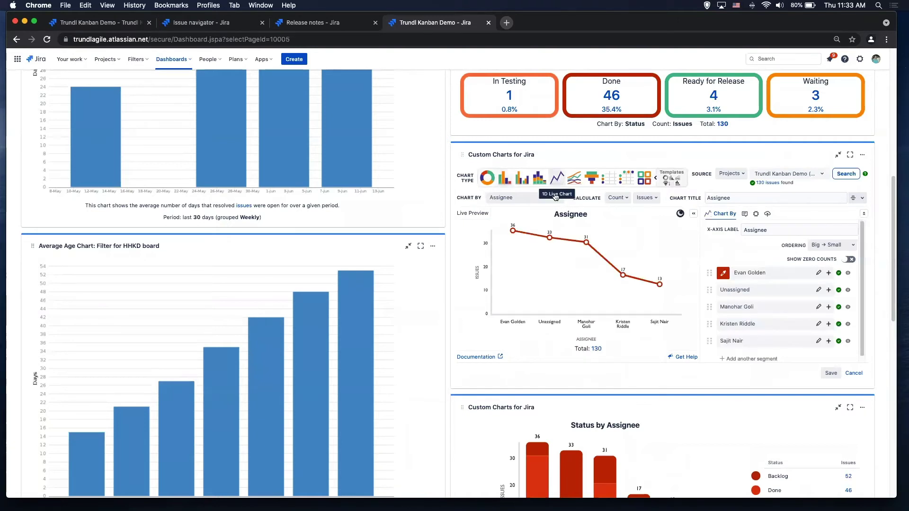
click(611, 178)
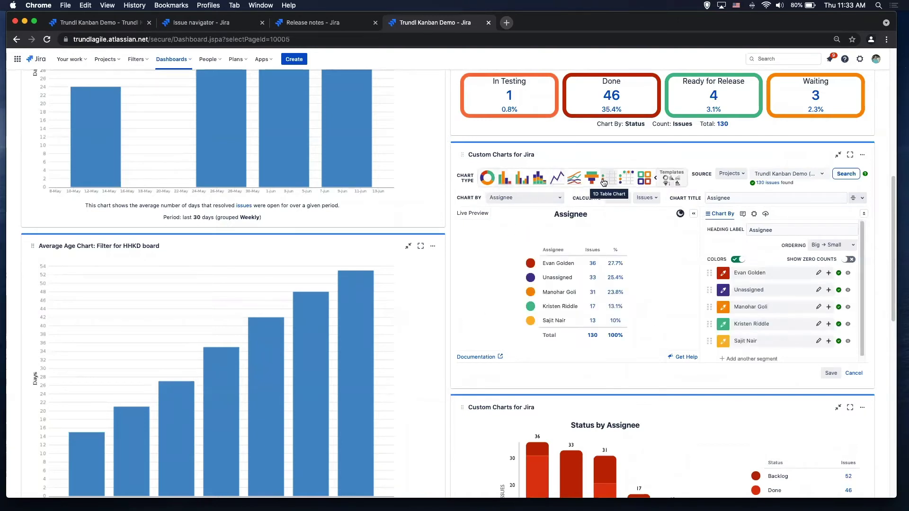
click(487, 179)
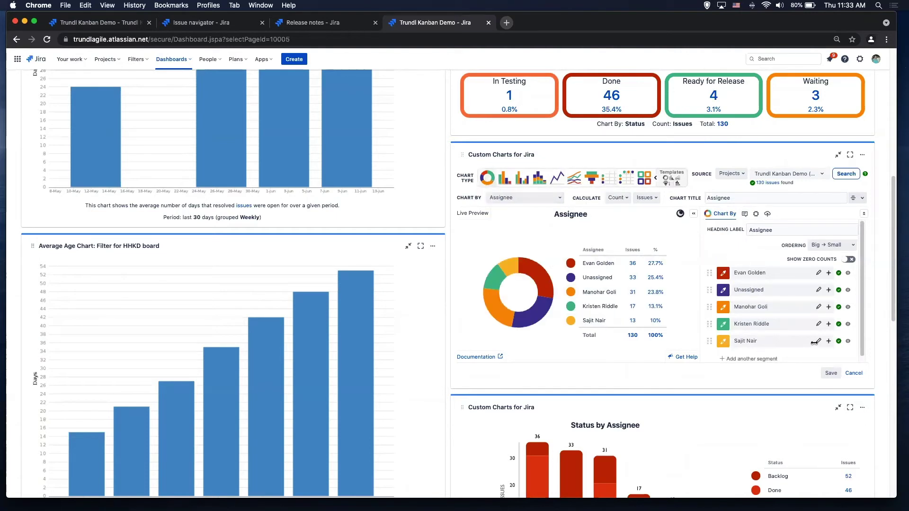
click(829, 373)
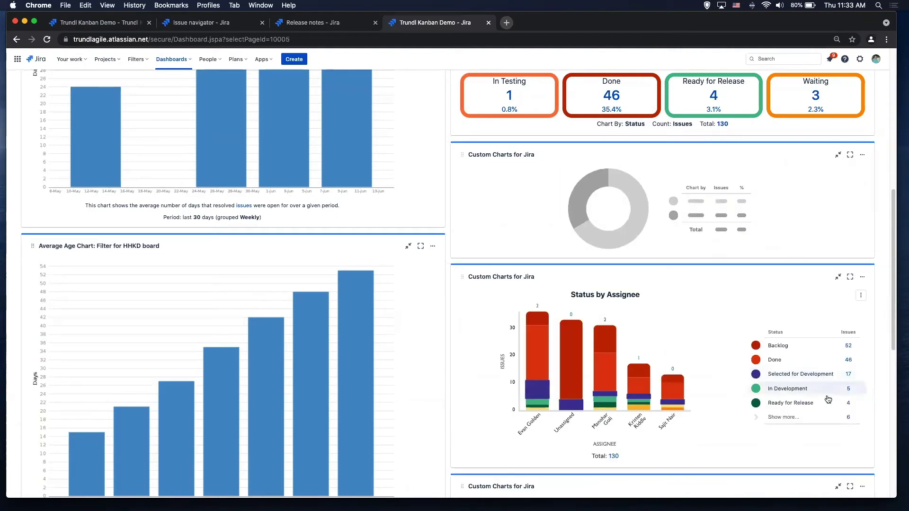
Review the dashboard's Status by Assignee, Class of Services, Class of Service by Status and Created vs Resolved charts.
scroll(711, 369, down, 5)
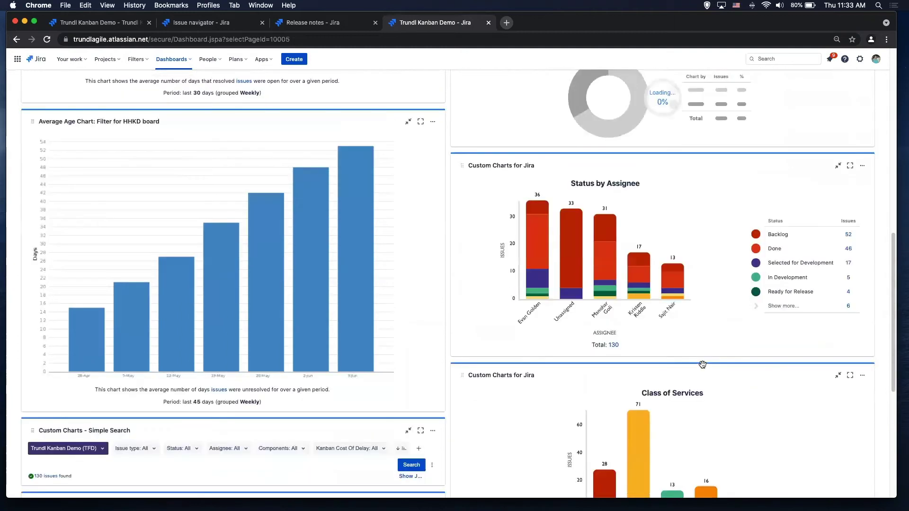
mouse_move(643, 298)
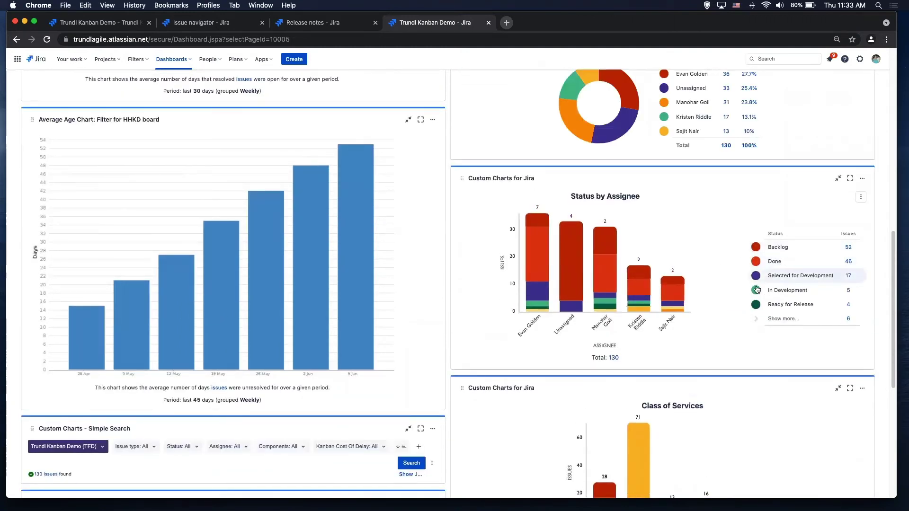
scroll(731, 318, down, 8)
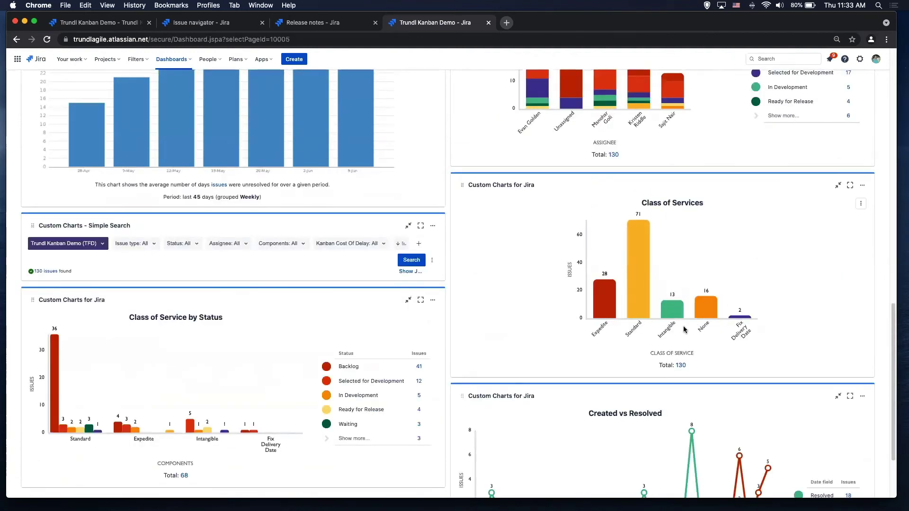
scroll(684, 330, down, 4)
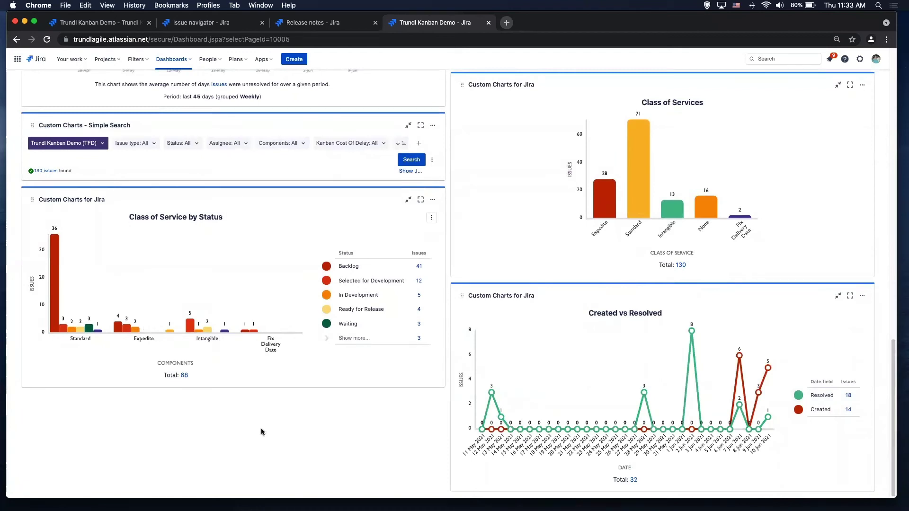
Leave the Trundl Kanban Demo dashboard and open the Time in Status app.
scroll(327, 383, up, 15)
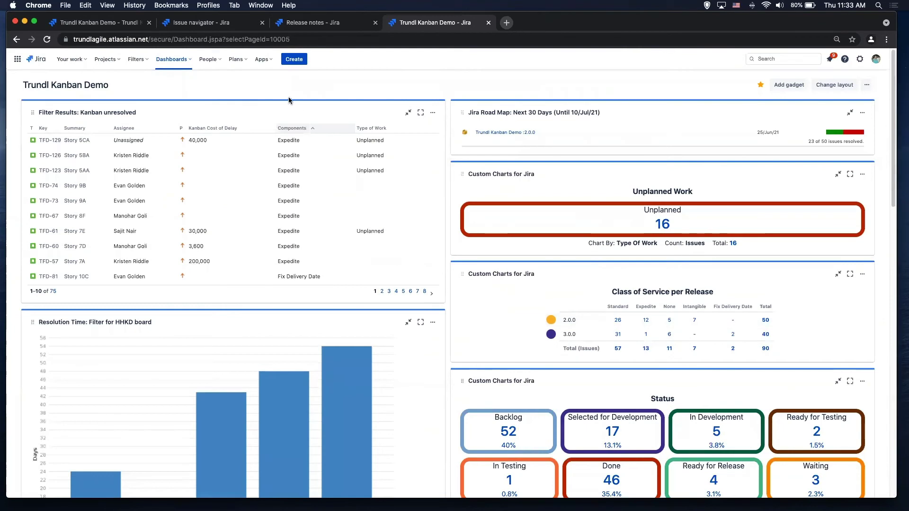
click(261, 59)
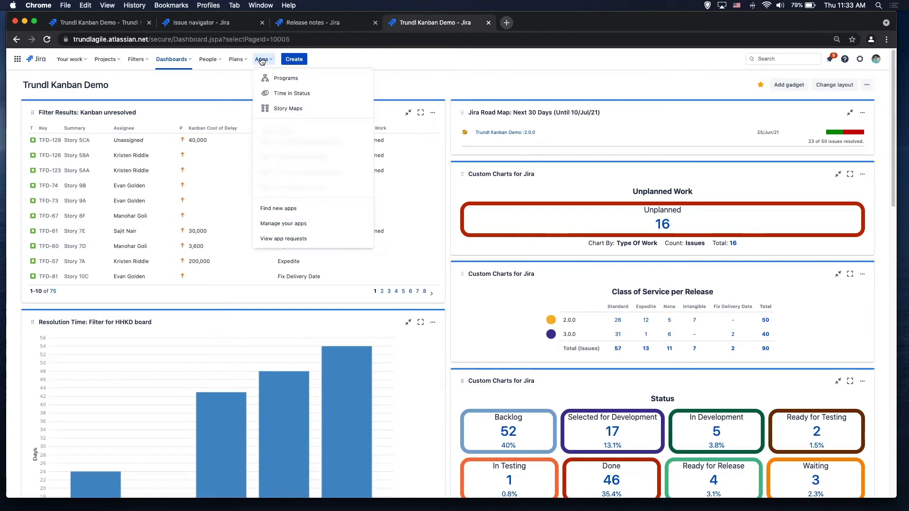
click(292, 94)
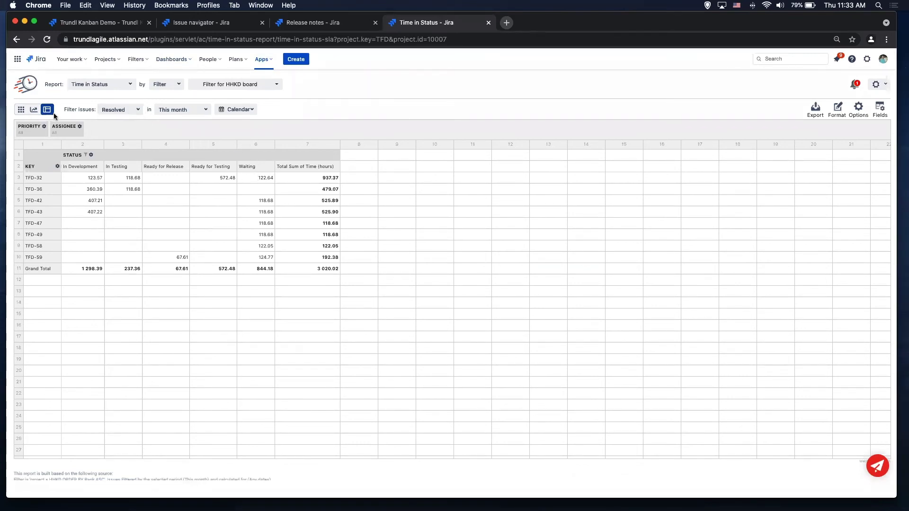
Show the Time in Status report as a grid of issues and inspect the available report types, keeping Time in Status.
click(21, 109)
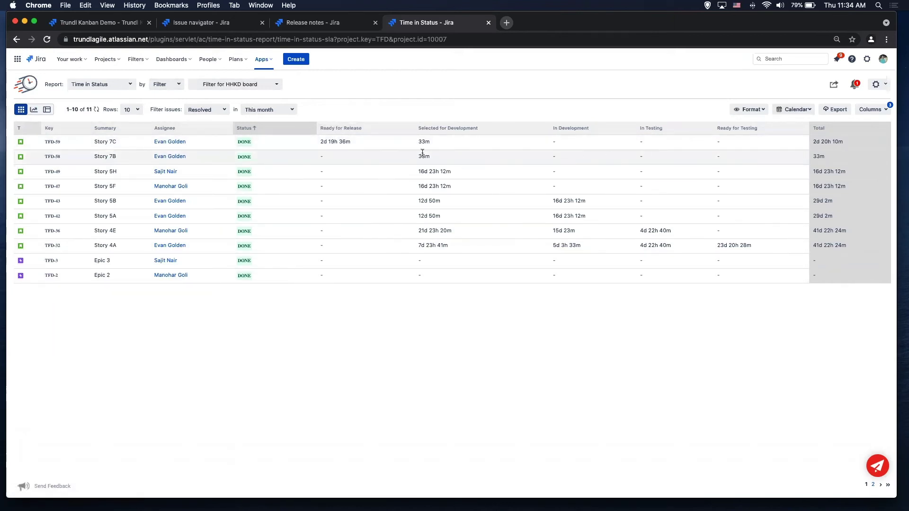
click(103, 87)
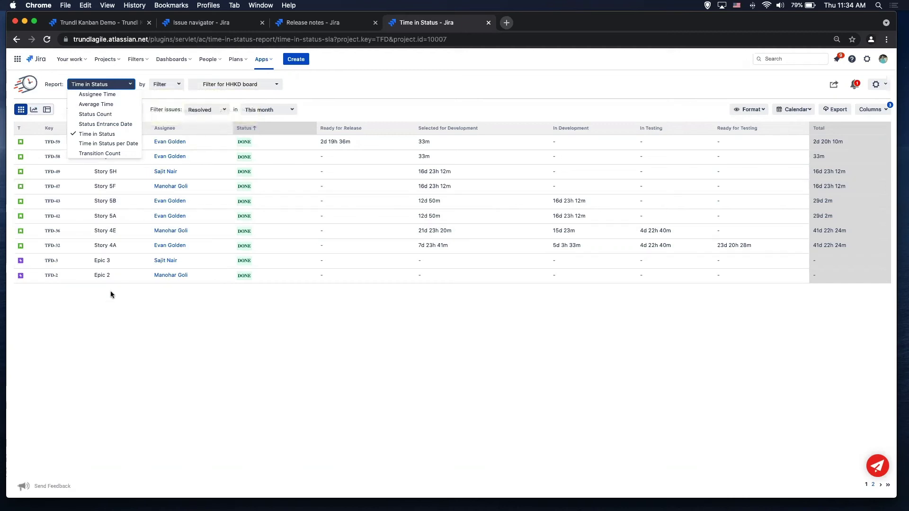
click(100, 303)
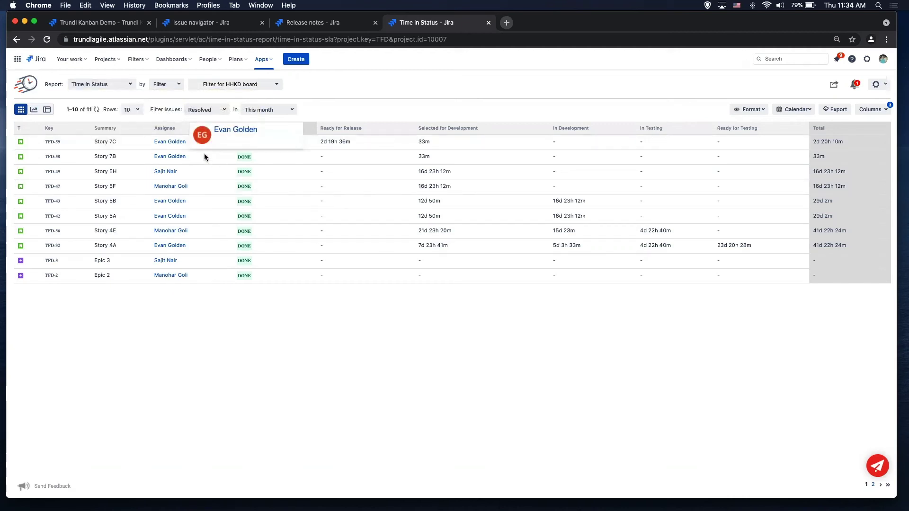
View the Time in Status report as a pivot table and as a pie chart, checking the chart's metric and export options.
click(47, 110)
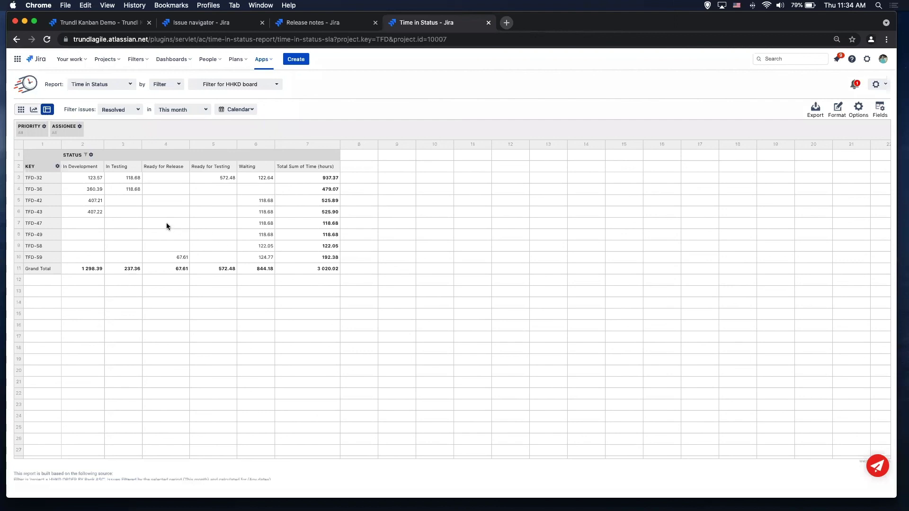
click(34, 109)
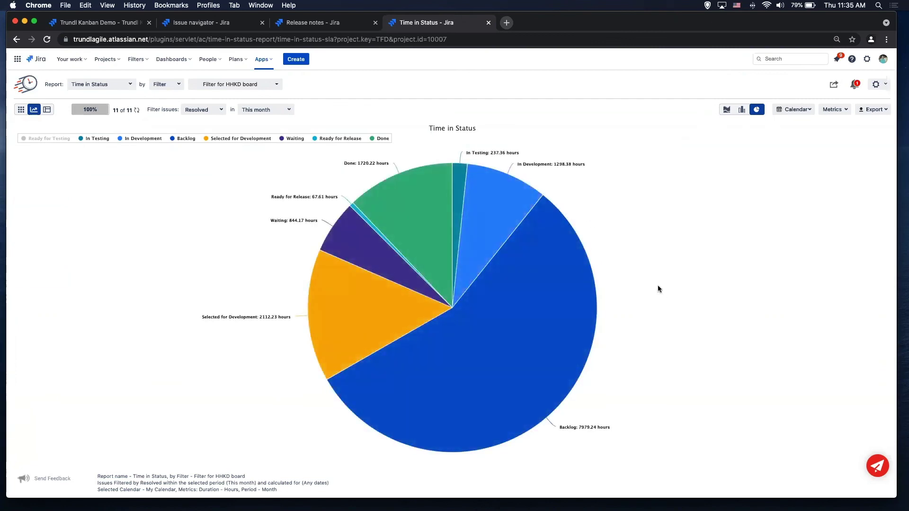
click(841, 109)
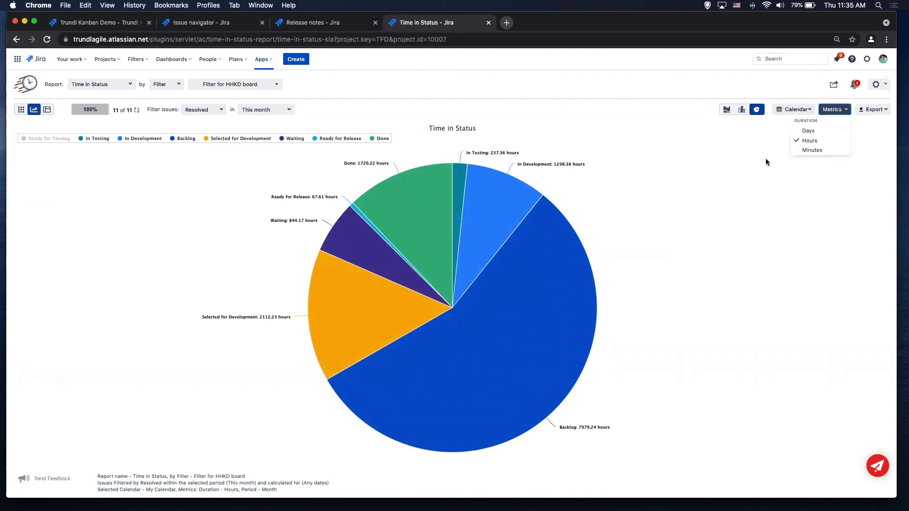
click(882, 109)
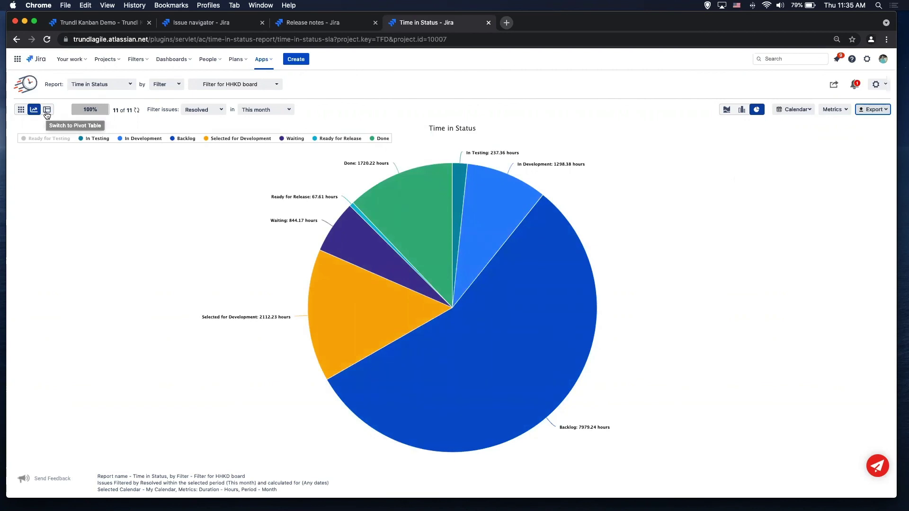
mouse_move(551, 210)
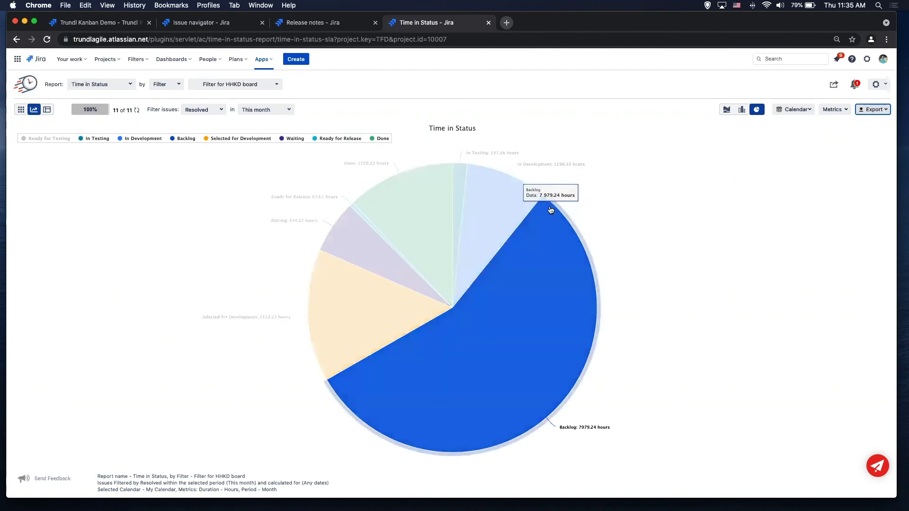